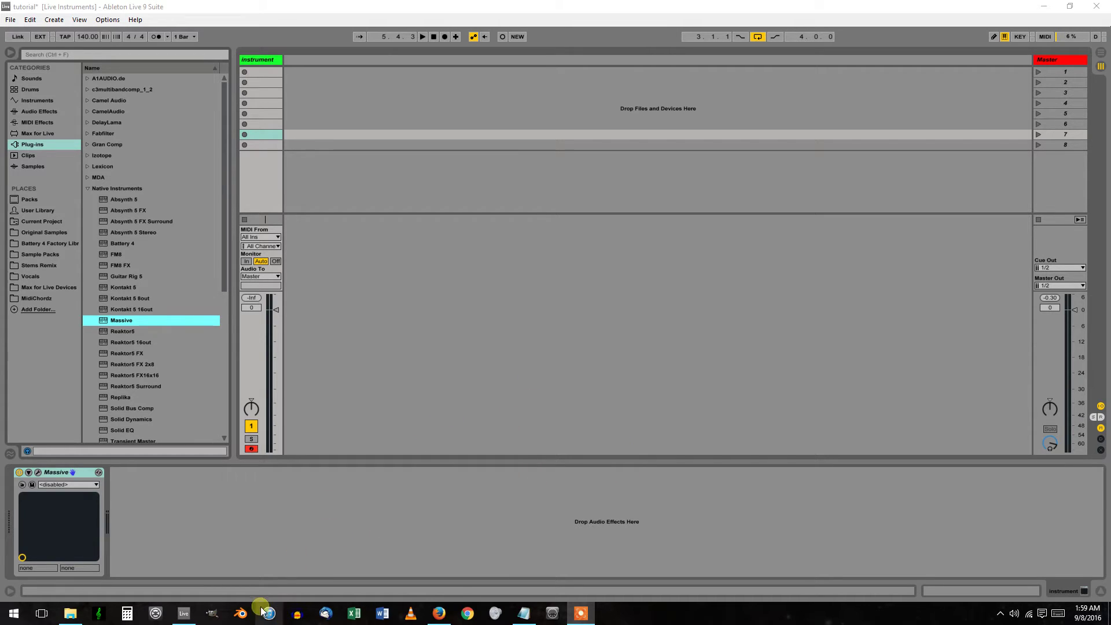
- Show Massive's browser with its program list, and enable receiving program changes
{"action": "left_click", "coordinate": [440, 613]}
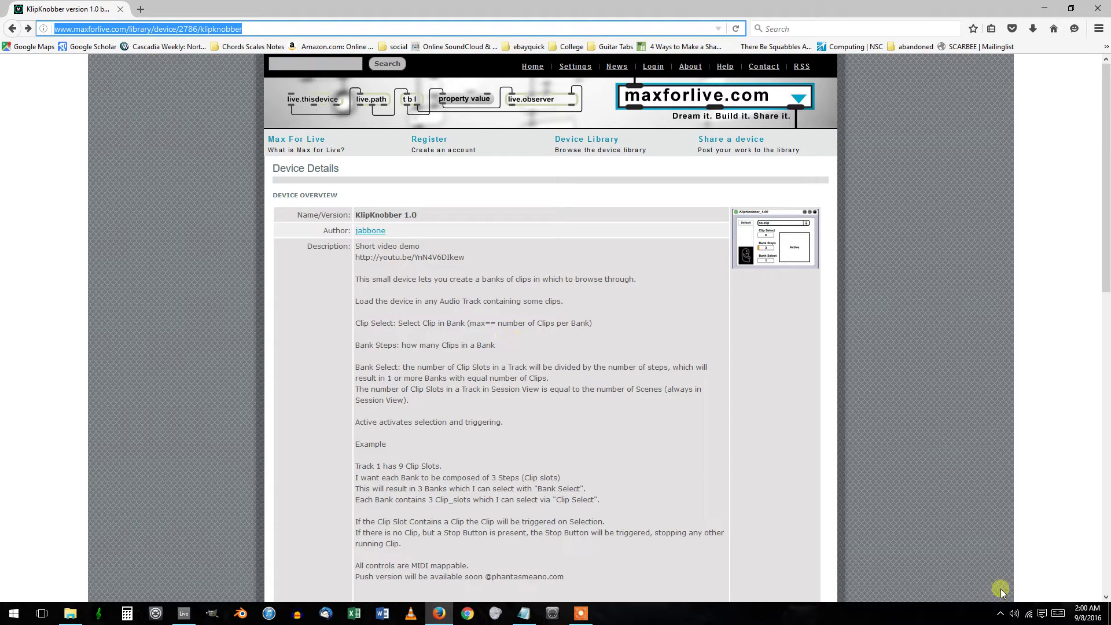
{"action": "left_click", "coordinate": [186, 616]}
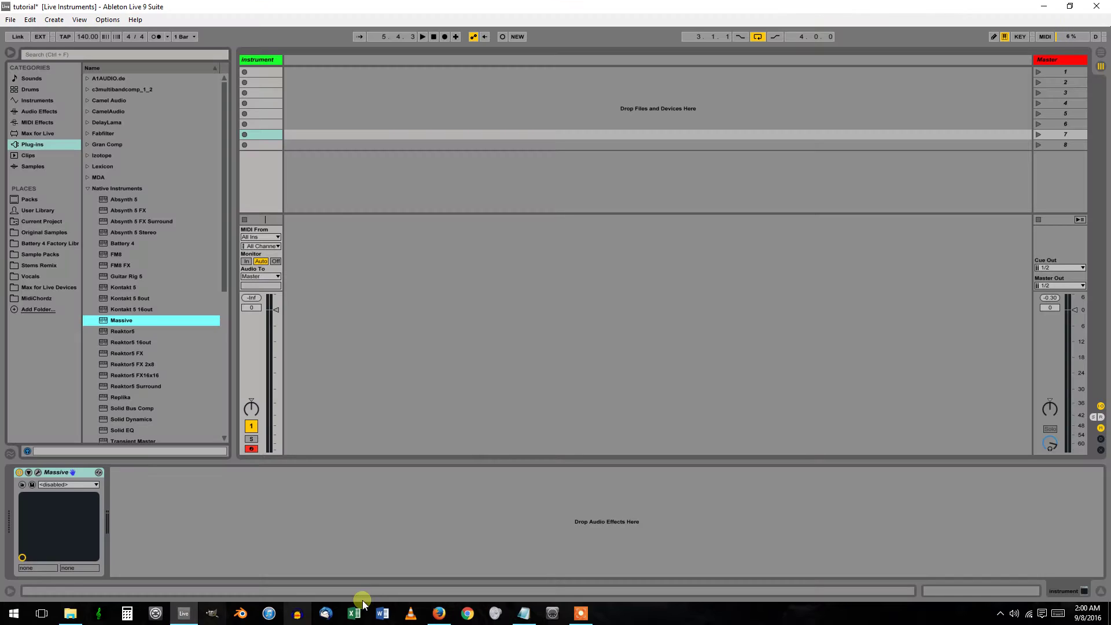
{"action": "left_click", "coordinate": [321, 87]}
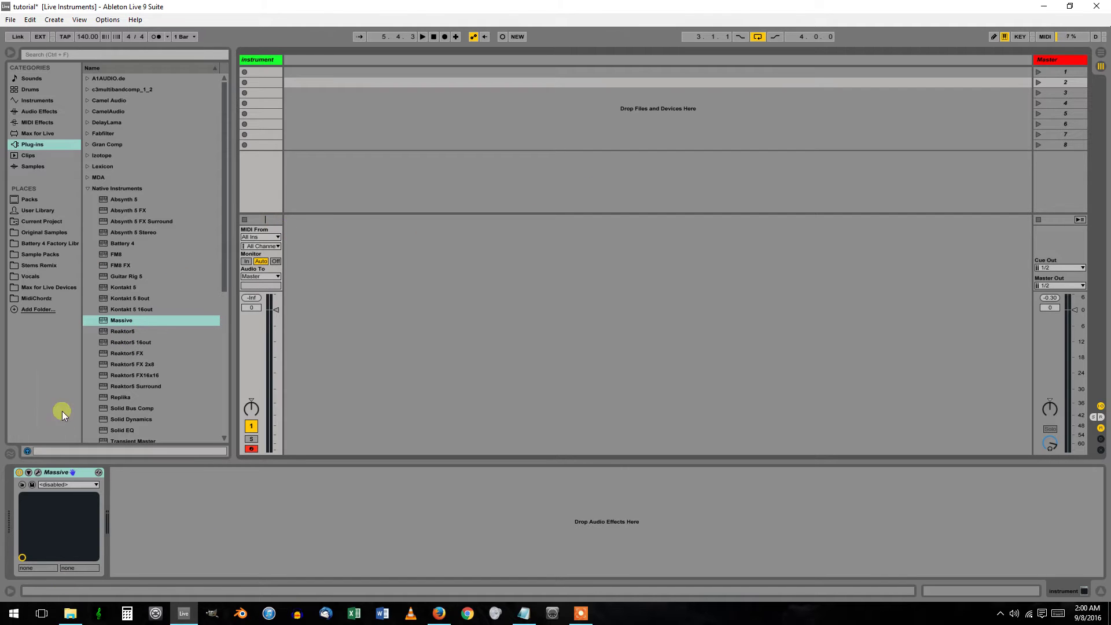
{"action": "left_click", "coordinate": [39, 473]}
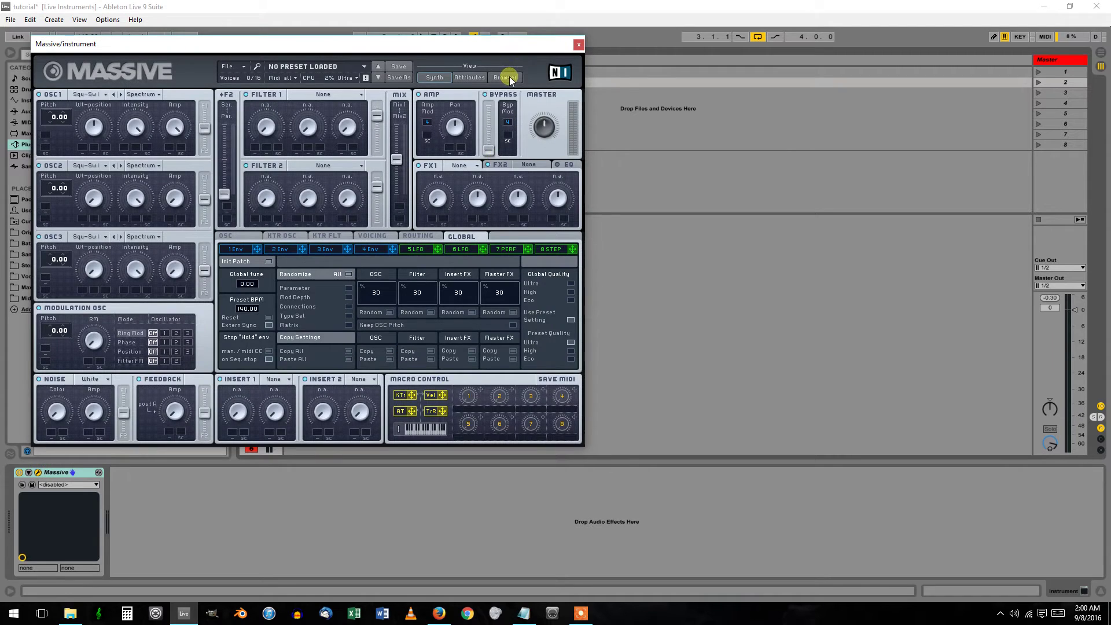
{"action": "left_click", "coordinate": [506, 77]}
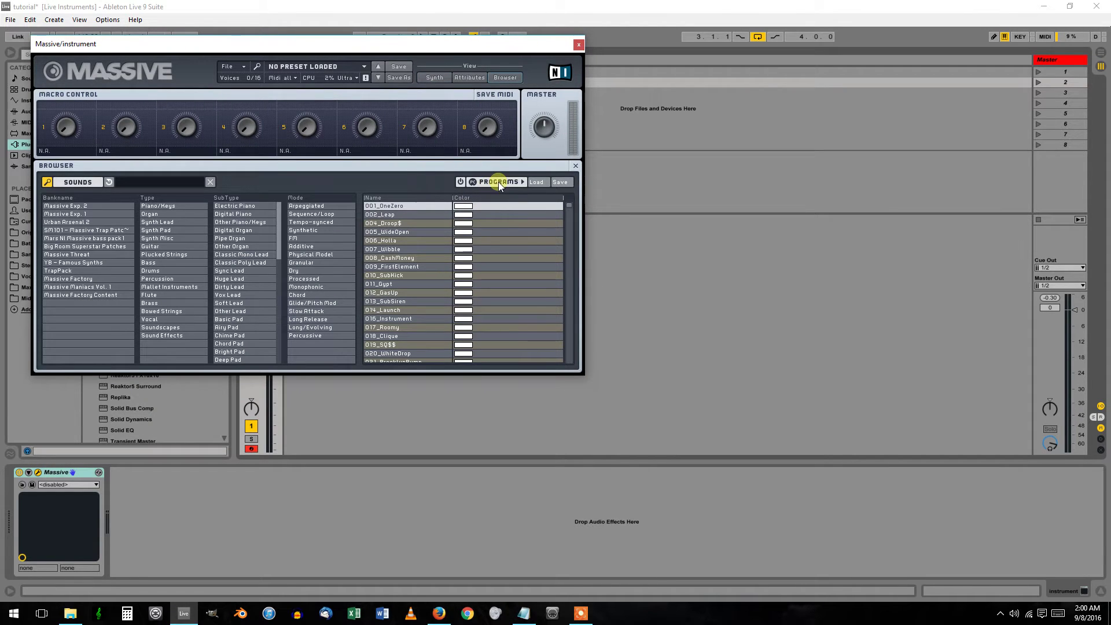
{"action": "left_click", "coordinate": [499, 182]}
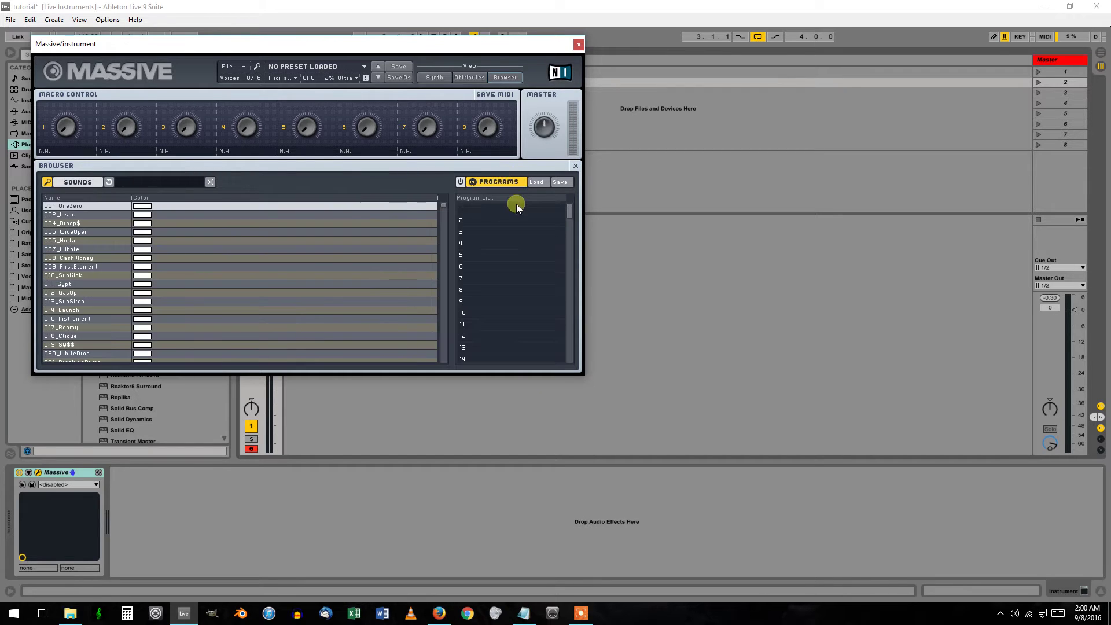
{"action": "left_click", "coordinate": [461, 183]}
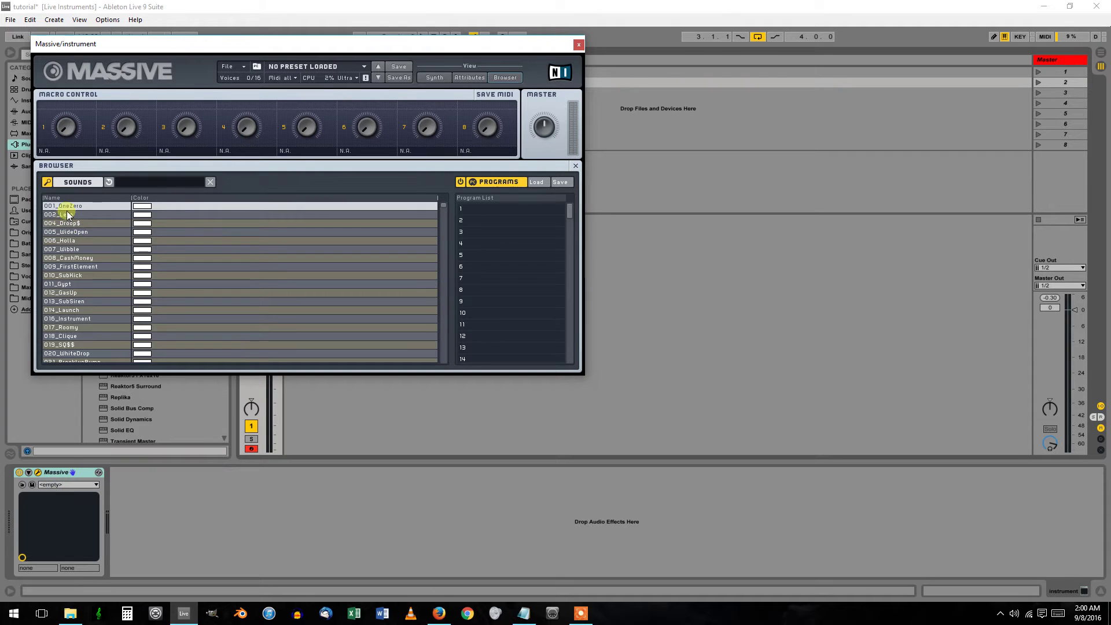
- Drag eight sounds, 001_OneZero through 019_SQ$$, into Massive's program slots 1–8
{"action": "left_click_drag", "start_coordinate": [69, 214], "coordinate": [514, 209]}
{"action": "left_click_drag", "start_coordinate": [63, 214], "coordinate": [472, 231]}
{"action": "left_click_drag", "start_coordinate": [116, 232], "coordinate": [509, 245]}
{"action": "left_click_drag", "start_coordinate": [73, 269], "coordinate": [474, 255]}
{"action": "left_click_drag", "start_coordinate": [74, 275], "coordinate": [506, 258]}
{"action": "left_click_drag", "start_coordinate": [55, 285], "coordinate": [495, 268]}
{"action": "left_click_drag", "start_coordinate": [55, 327], "coordinate": [495, 283]}
{"action": "left_click_drag", "start_coordinate": [96, 345], "coordinate": [502, 297]}
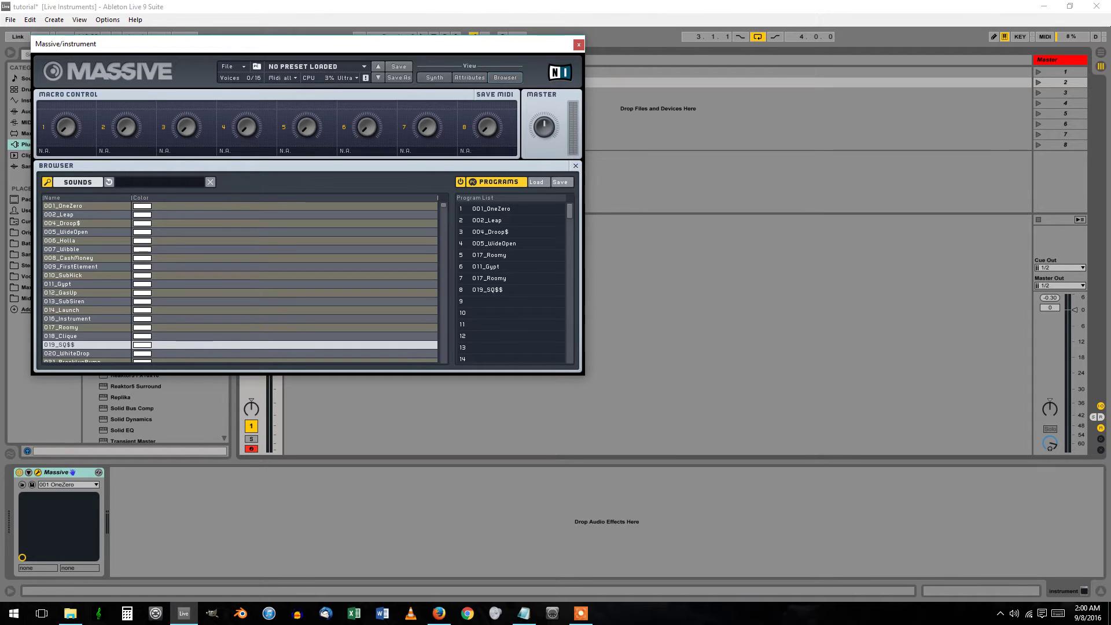
- Insert a new MIDI track and rename it 'instrumentchangeclip'
{"action": "left_click", "coordinate": [578, 45]}
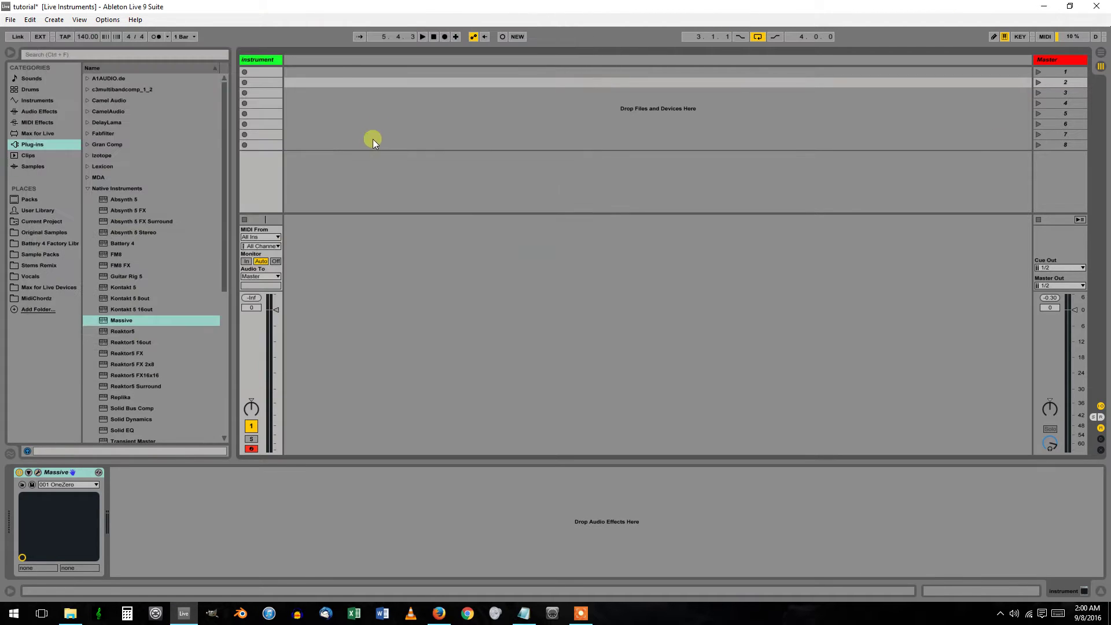
{"action": "right_click", "coordinate": [319, 62]}
{"action": "left_click", "coordinate": [339, 76]}
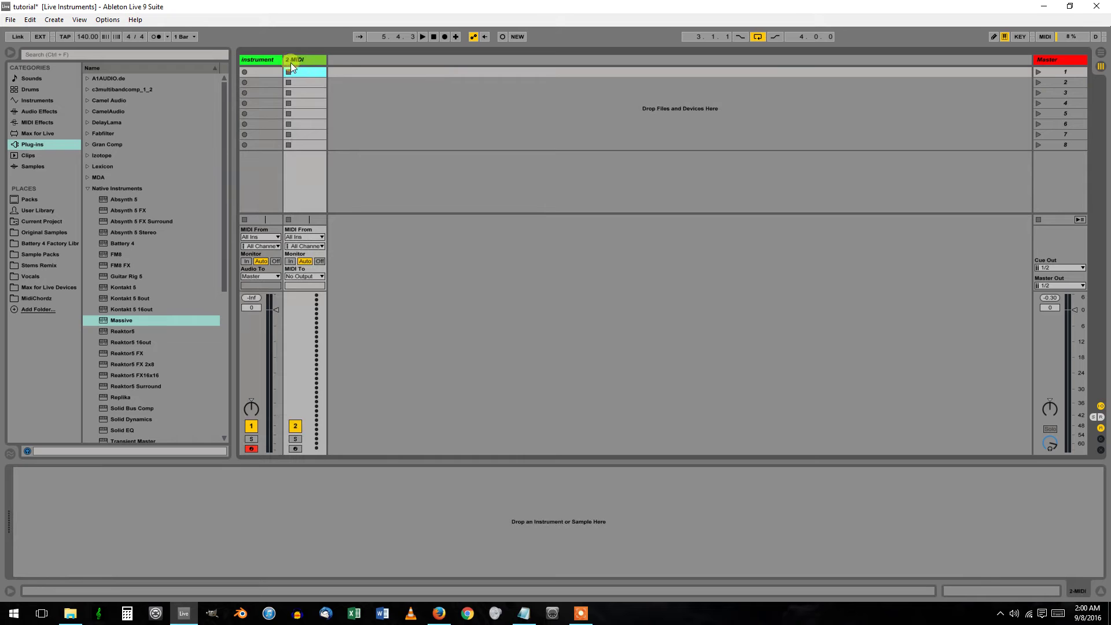
{"action": "key", "text": "ctrl+r"}
{"action": "type", "text": "instrumentchangeclip"}
{"action": "key", "text": "Return"}
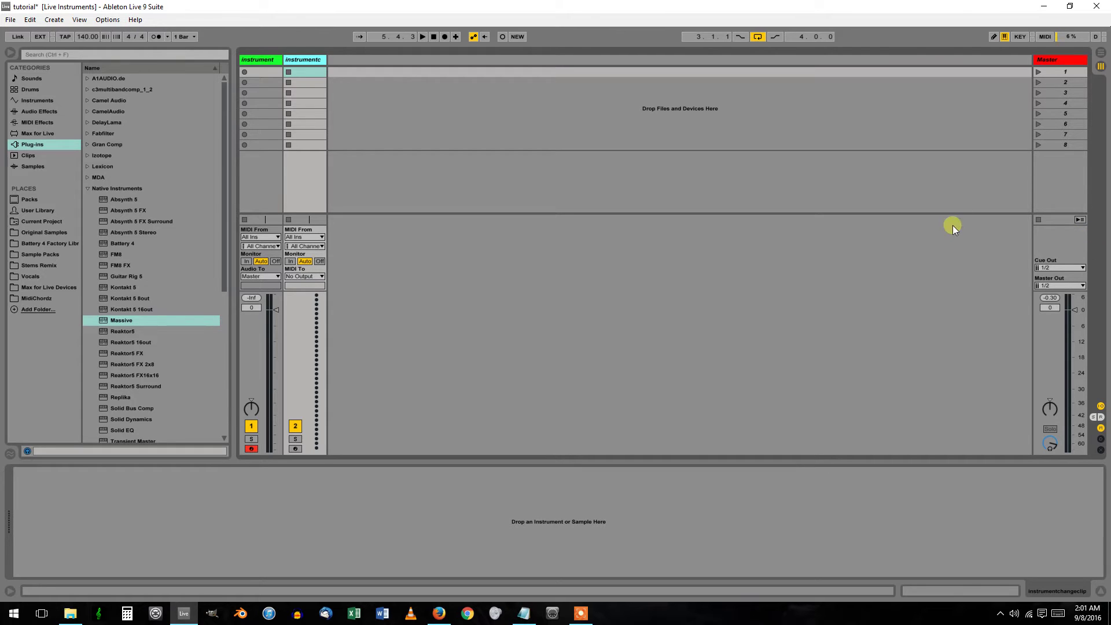
- Create an empty, non-looping MIDI clip in slot 1 sending Bank 1, program change 1
{"action": "double_click", "coordinate": [317, 73]}
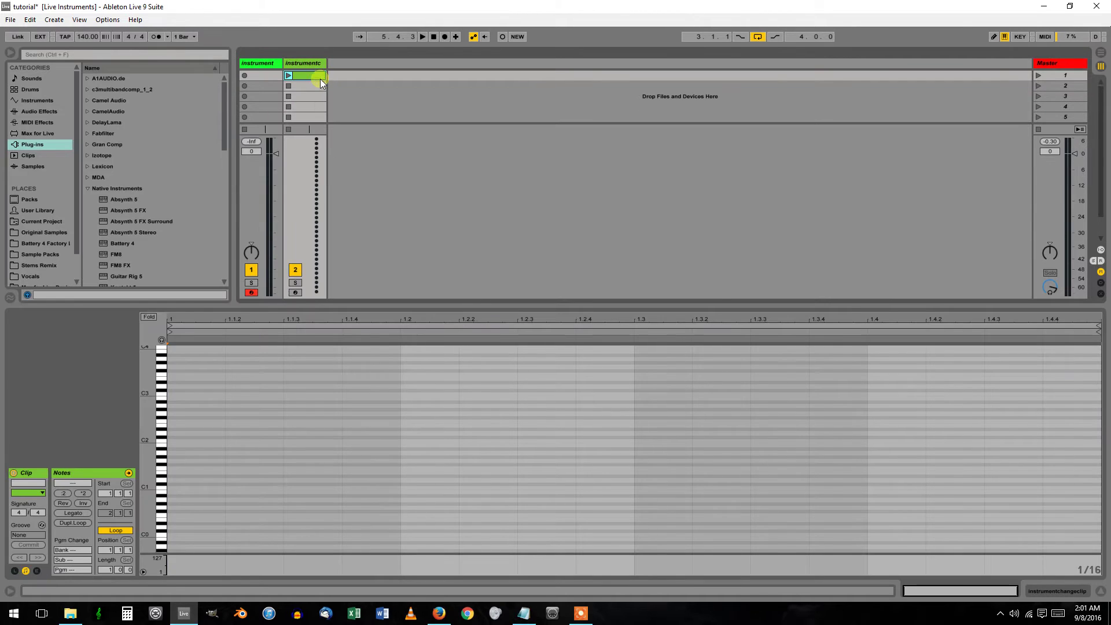
{"action": "left_click", "coordinate": [126, 532]}
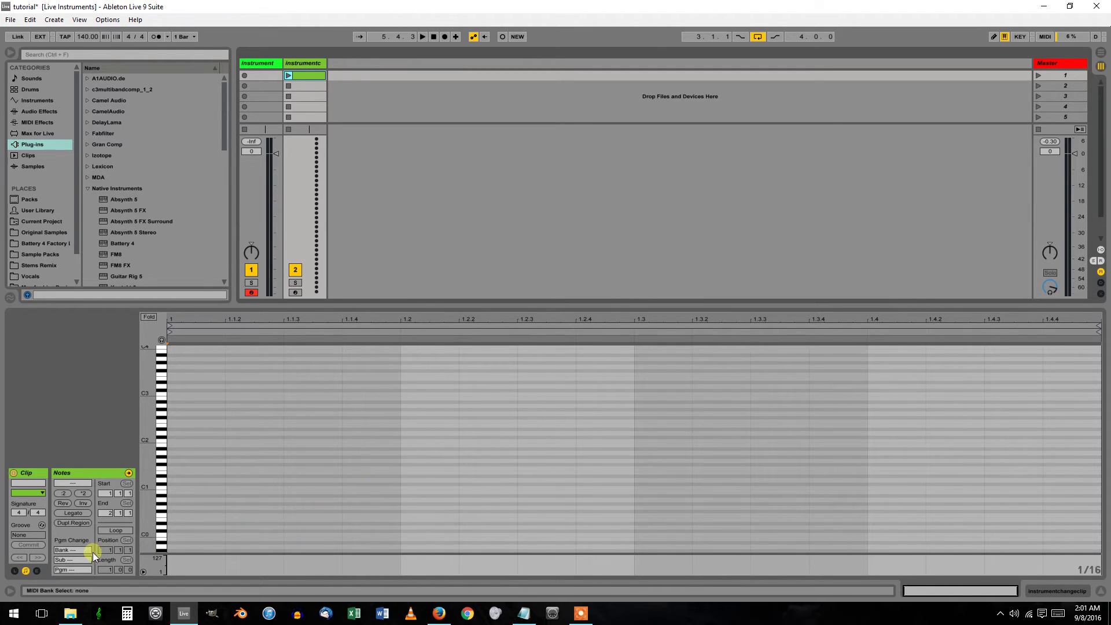
{"action": "left_click_drag", "start_coordinate": [85, 551], "coordinate": [65, 552]}
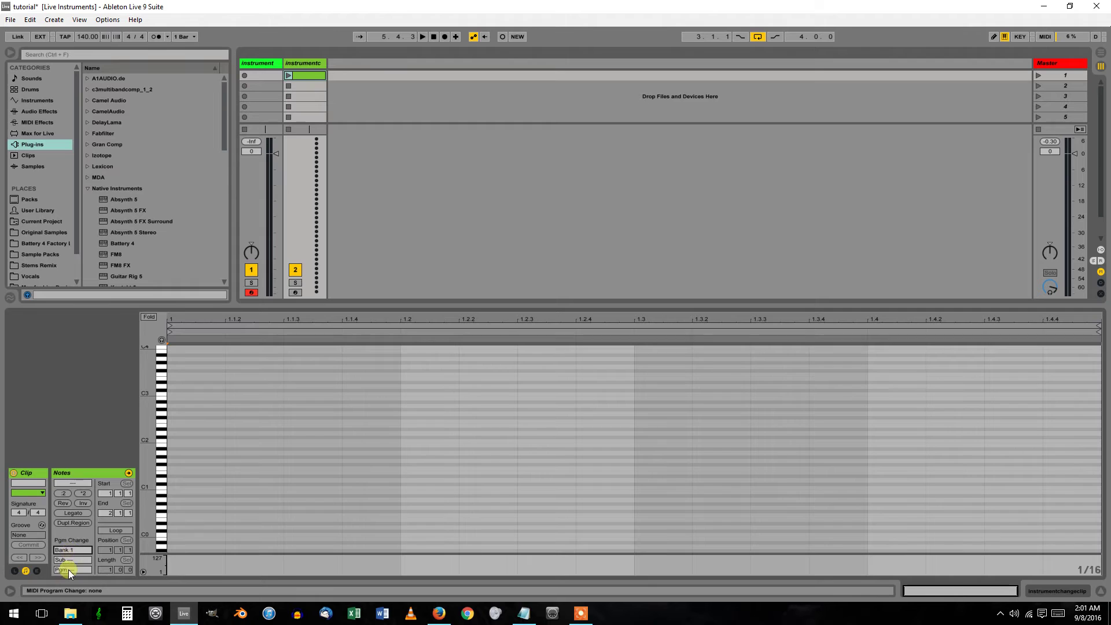
{"action": "left_click", "coordinate": [67, 569]}
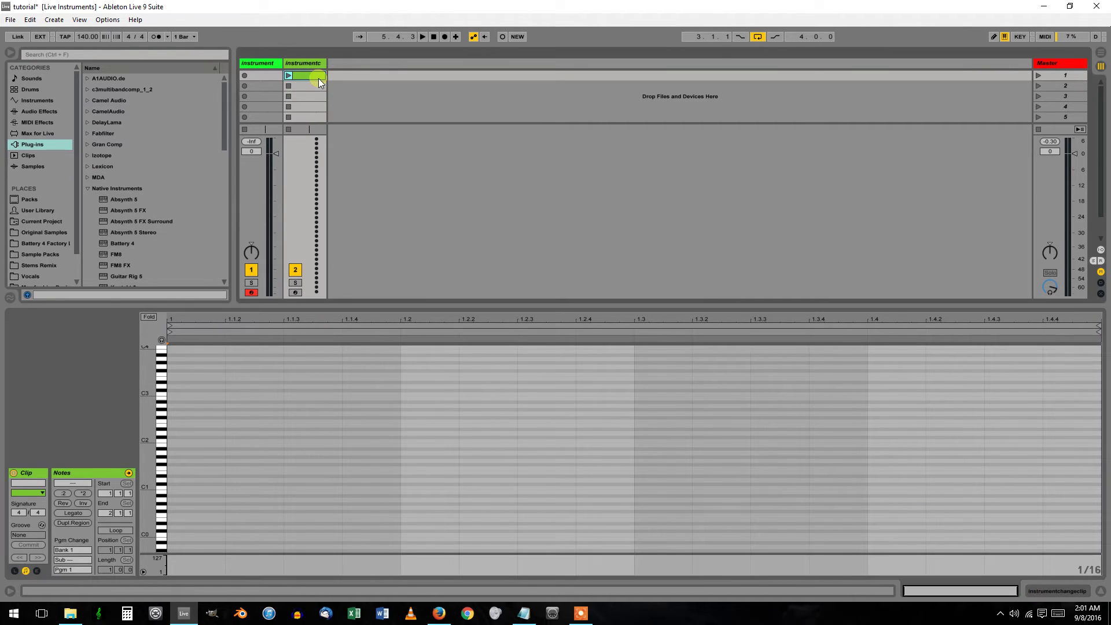
- Duplicate the clip into slots 2 and 3, setting their program changes to 2 and 3
{"action": "key", "text": "ctrl+d"}
{"action": "left_click", "coordinate": [297, 86]}
{"action": "left_click", "coordinate": [116, 473]}
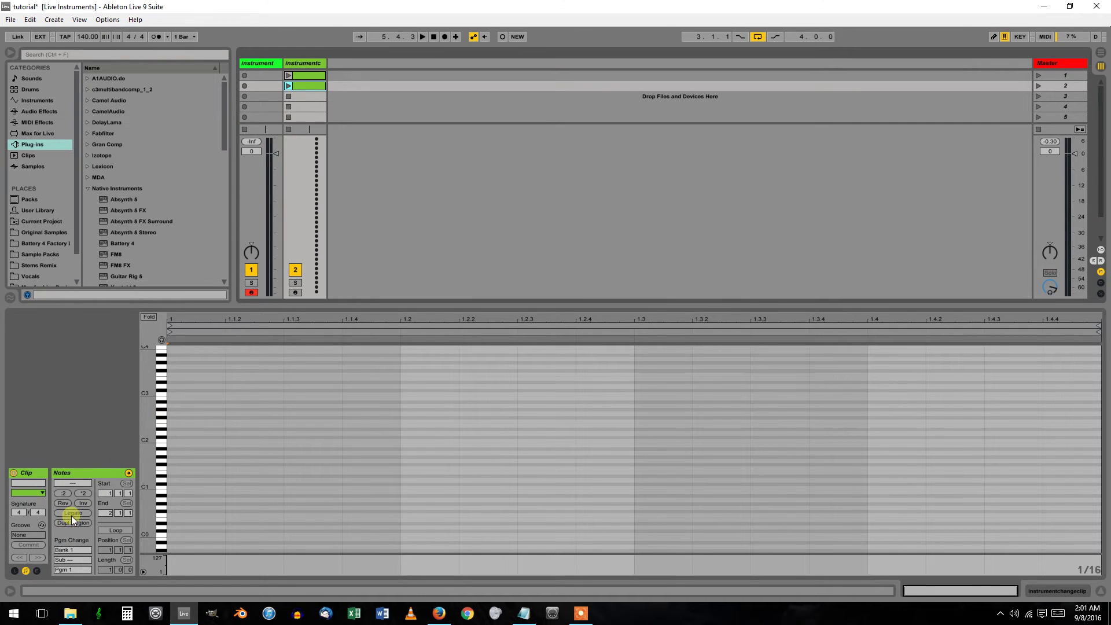
{"action": "left_click", "coordinate": [77, 570]}
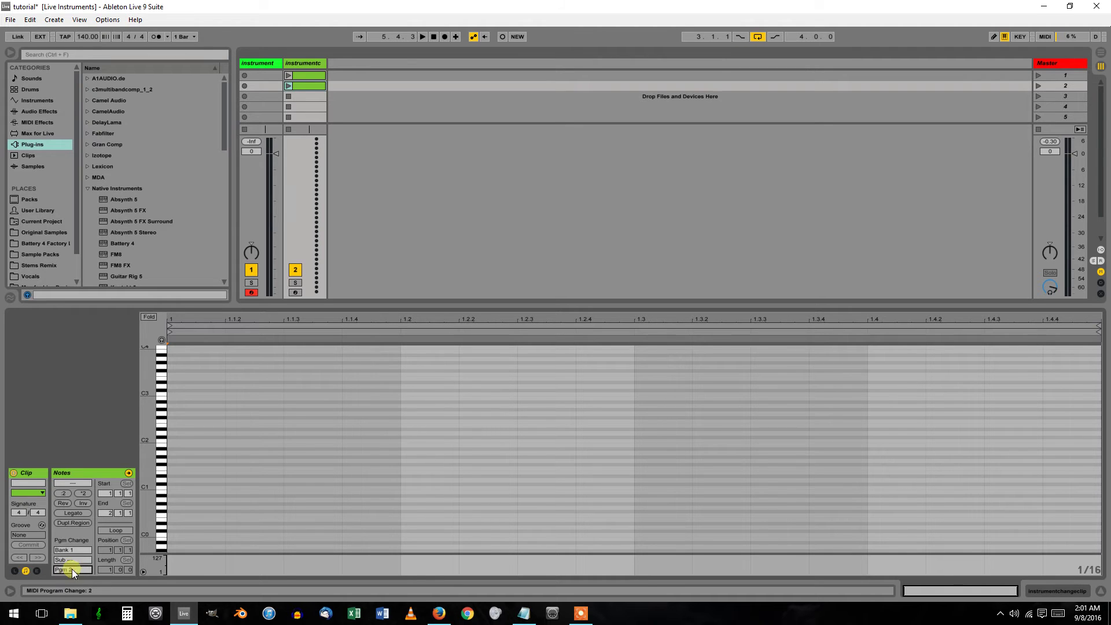
{"action": "left_click", "coordinate": [267, 65]}
{"action": "left_click", "coordinate": [298, 86]}
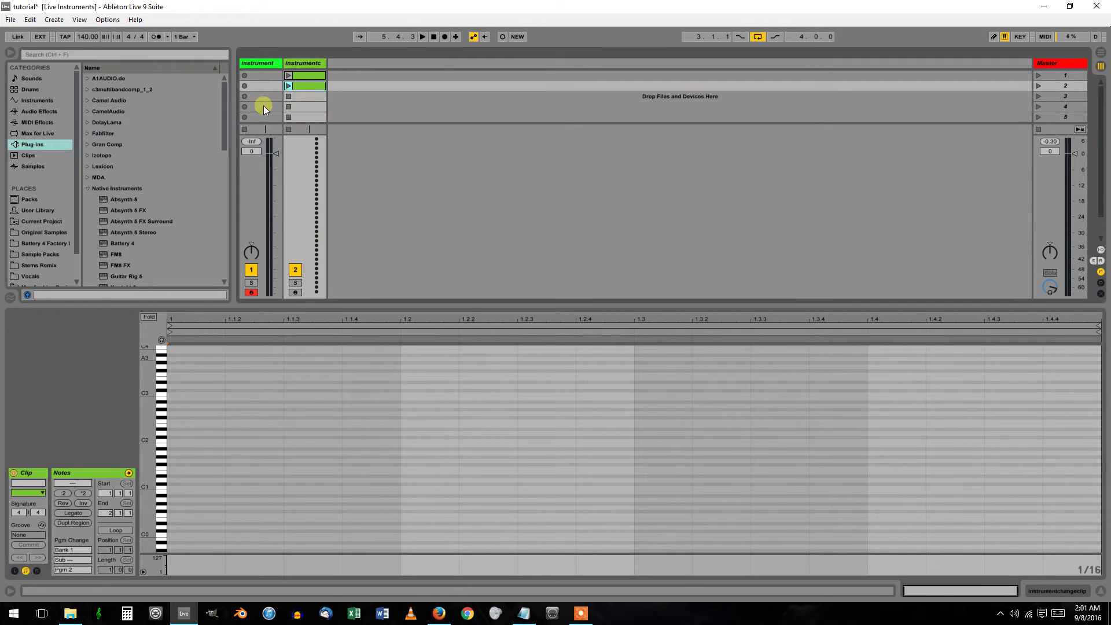
{"action": "key", "text": "ctrl+d"}
{"action": "left_click_drag", "start_coordinate": [71, 570], "coordinate": [72, 567]}
- Duplicate clips into the remaining slots, raising each copy's program change up to 8
{"action": "left_click", "coordinate": [286, 101]}
{"action": "key", "text": "ctrl+d"}
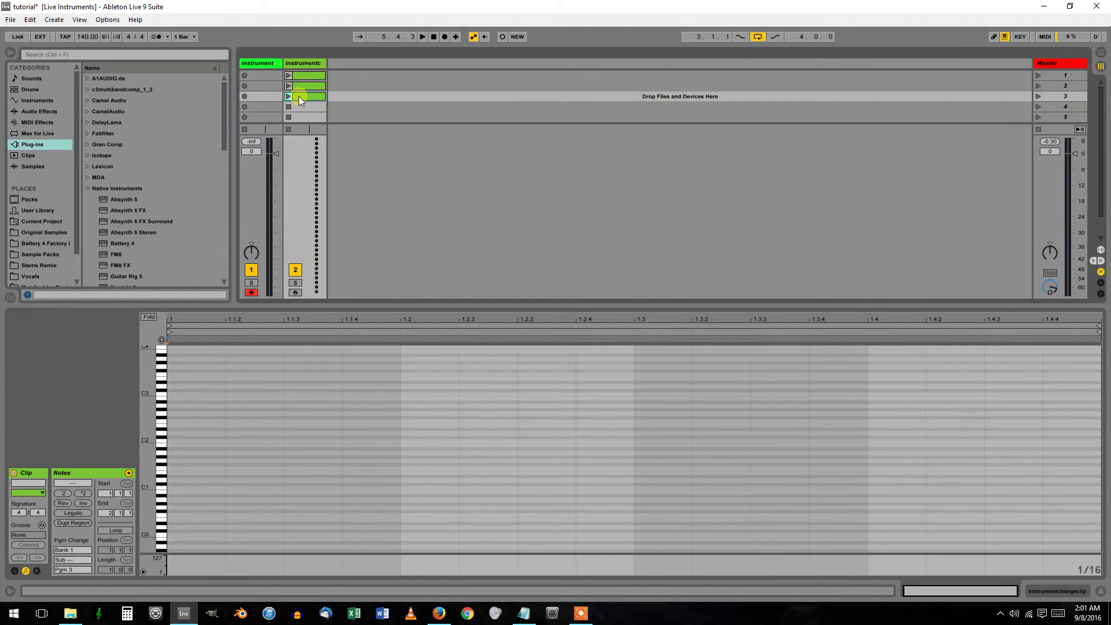
{"action": "left_click", "coordinate": [75, 569]}
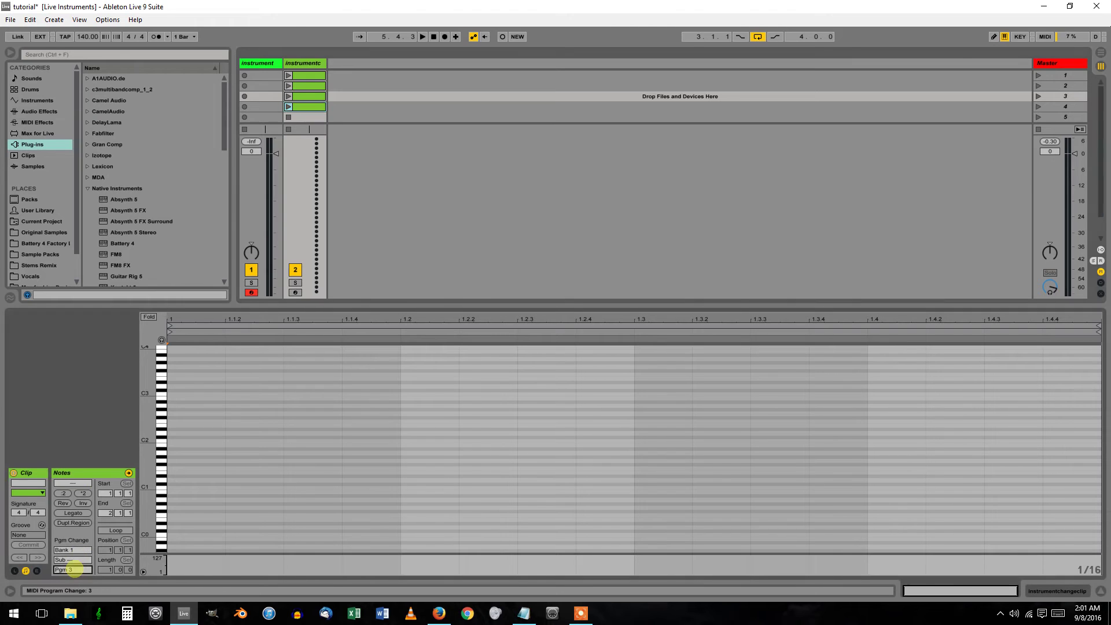
{"action": "left_click", "coordinate": [295, 108]}
{"action": "key", "text": "ctrl+d"}
{"action": "left_click", "coordinate": [68, 570]}
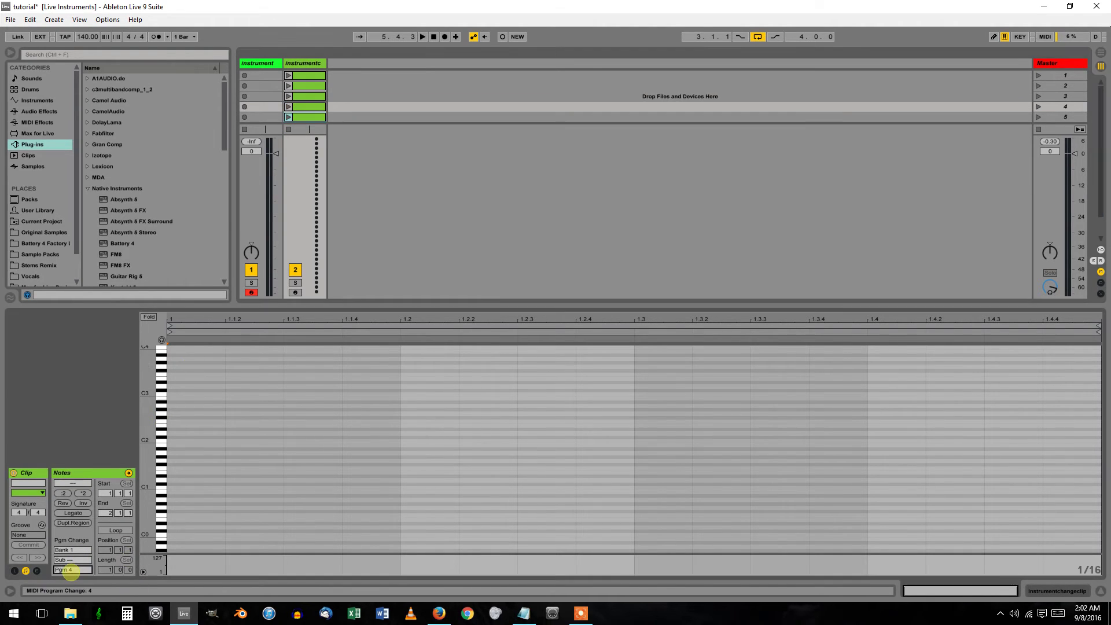
{"action": "left_click", "coordinate": [315, 120]}
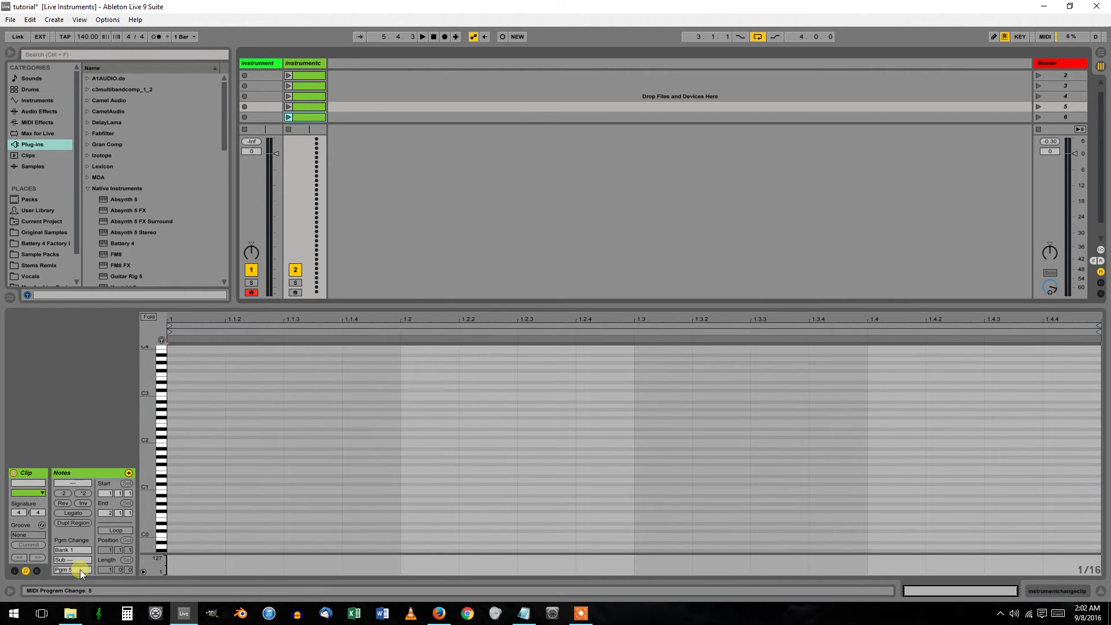
{"action": "left_click", "coordinate": [80, 570]}
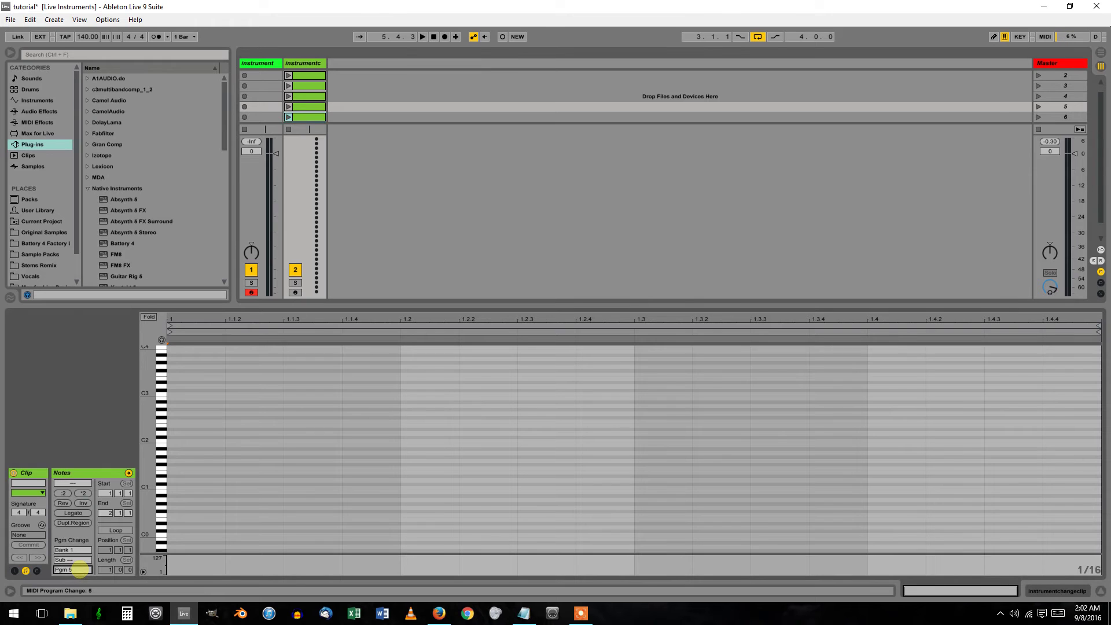
{"action": "left_click", "coordinate": [298, 119]}
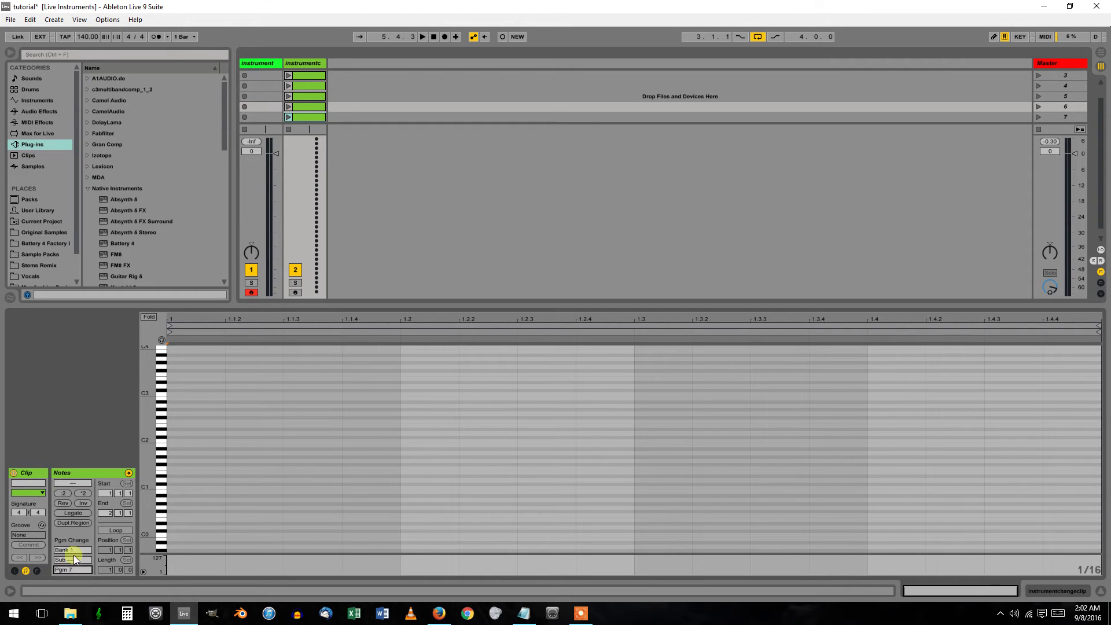
{"action": "left_click", "coordinate": [322, 119]}
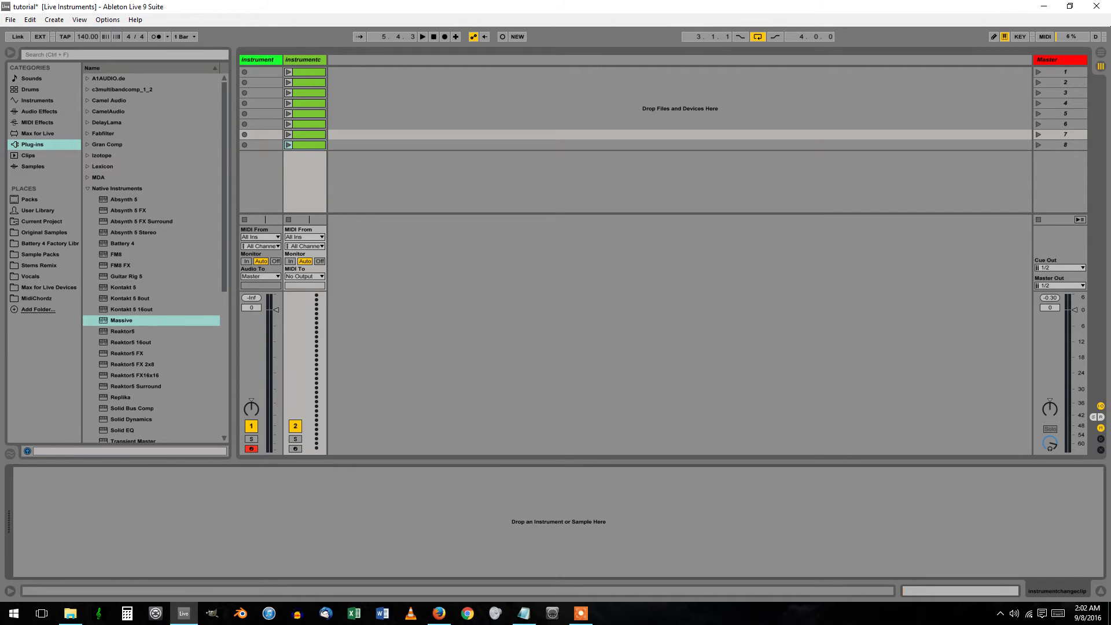
- Set track 2 to No Input and add KlipKnobber with Bank Steps 8, switched on
{"action": "left_click", "coordinate": [305, 237]}
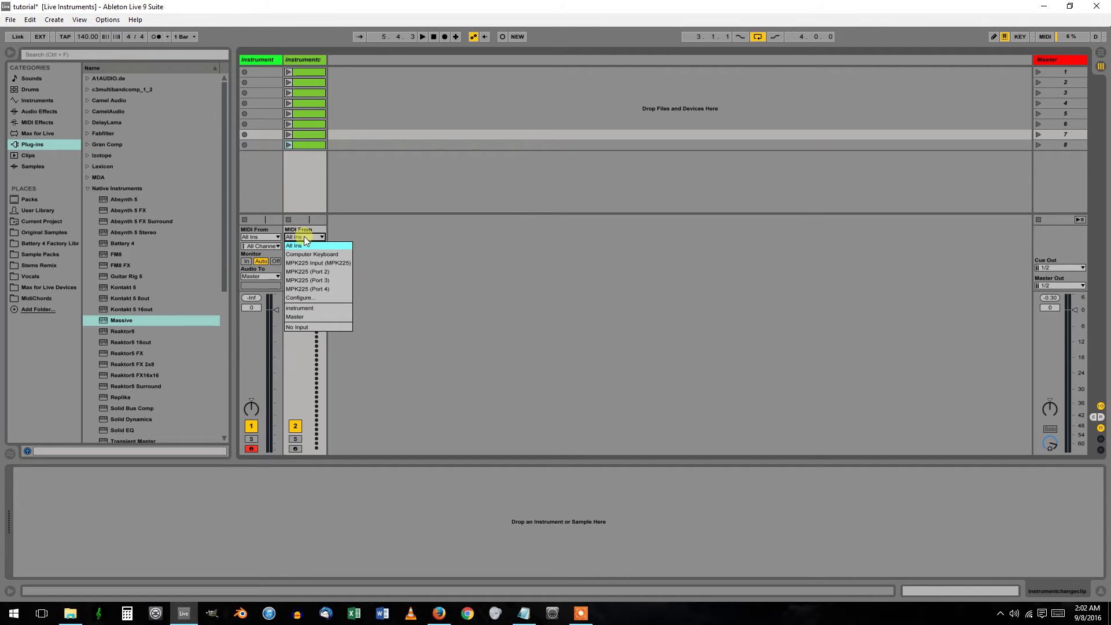
{"action": "left_click", "coordinate": [318, 326]}
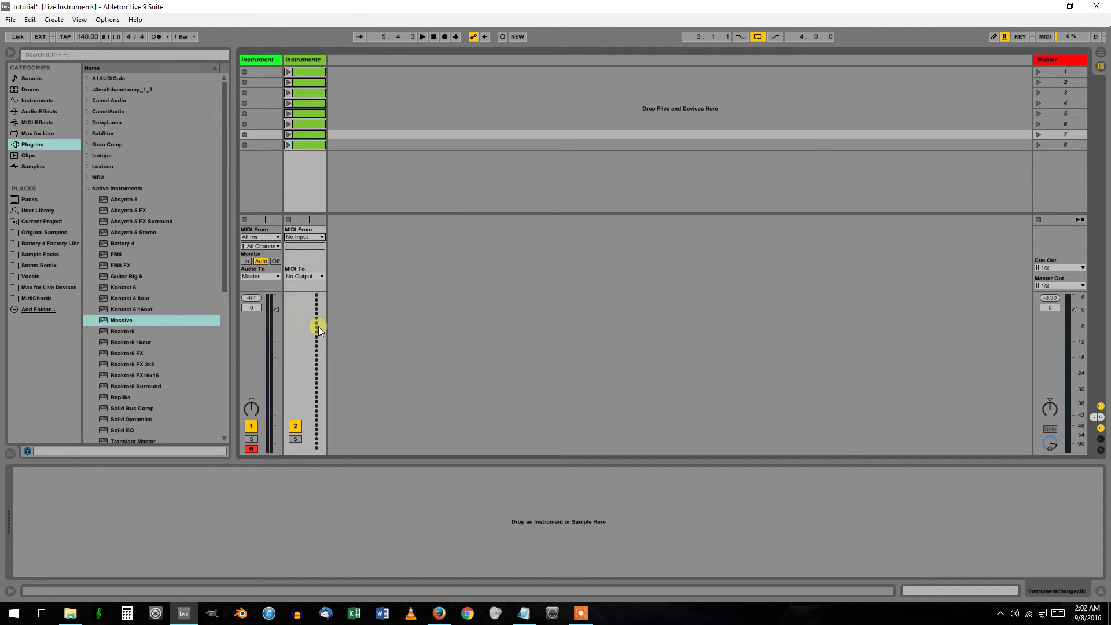
{"action": "left_click", "coordinate": [80, 612]}
{"action": "left_click_drag", "start_coordinate": [196, 165], "coordinate": [325, 133]}
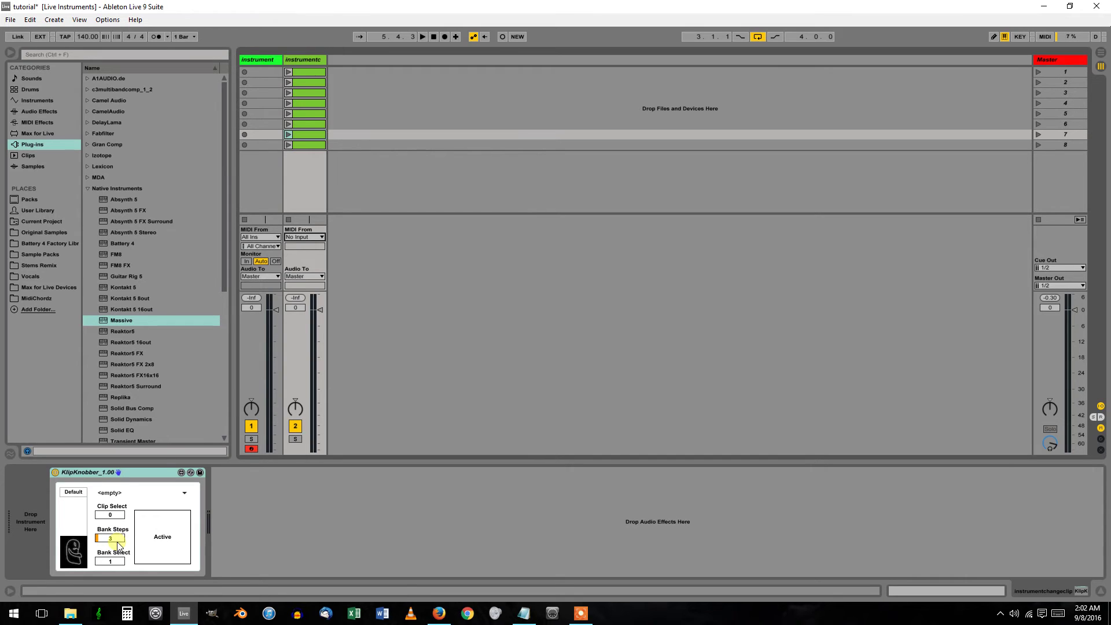
{"action": "left_click_drag", "start_coordinate": [118, 540], "coordinate": [118, 538]}
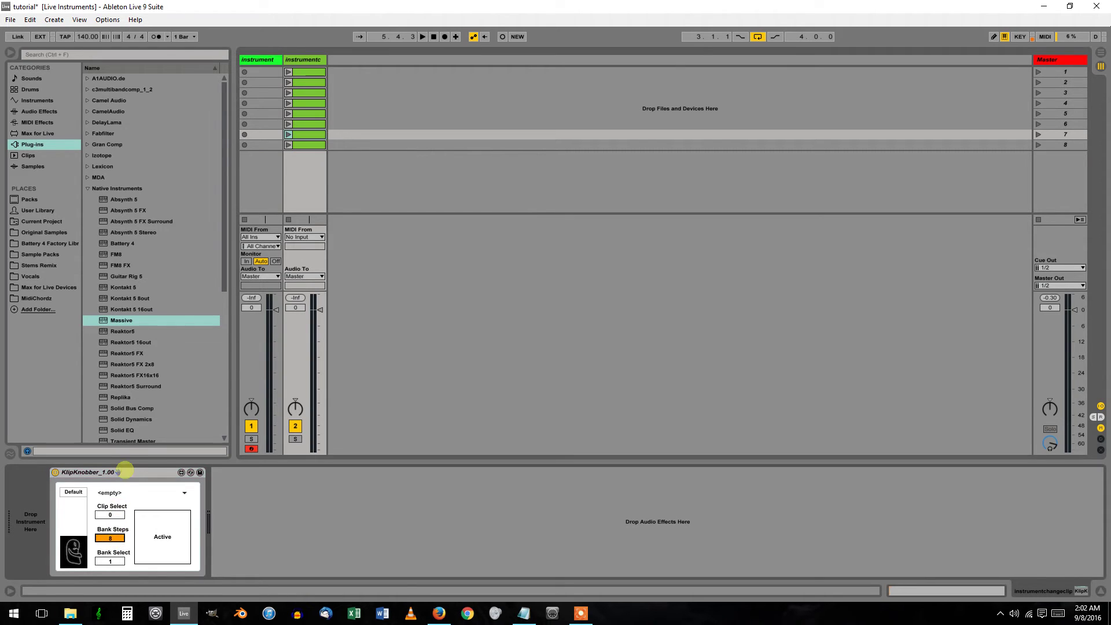
{"action": "left_click", "coordinate": [149, 541]}
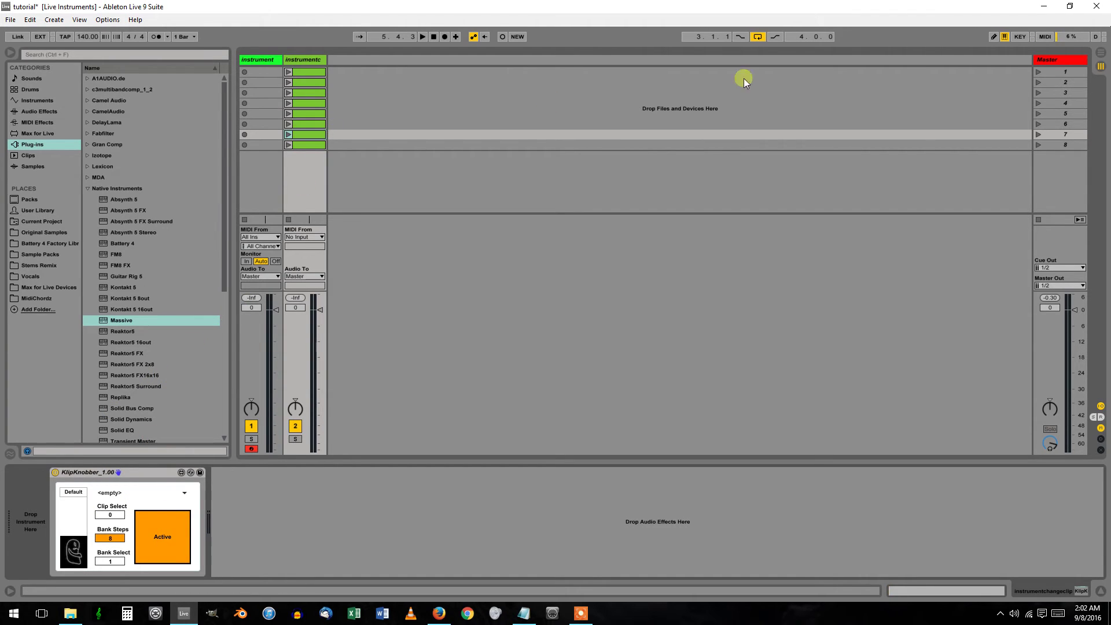
- MIDI-map KlipKnobber's Clip Select to the hardware knob, CC 28 on channel 1, range 0–127
{"action": "left_click", "coordinate": [1046, 37]}
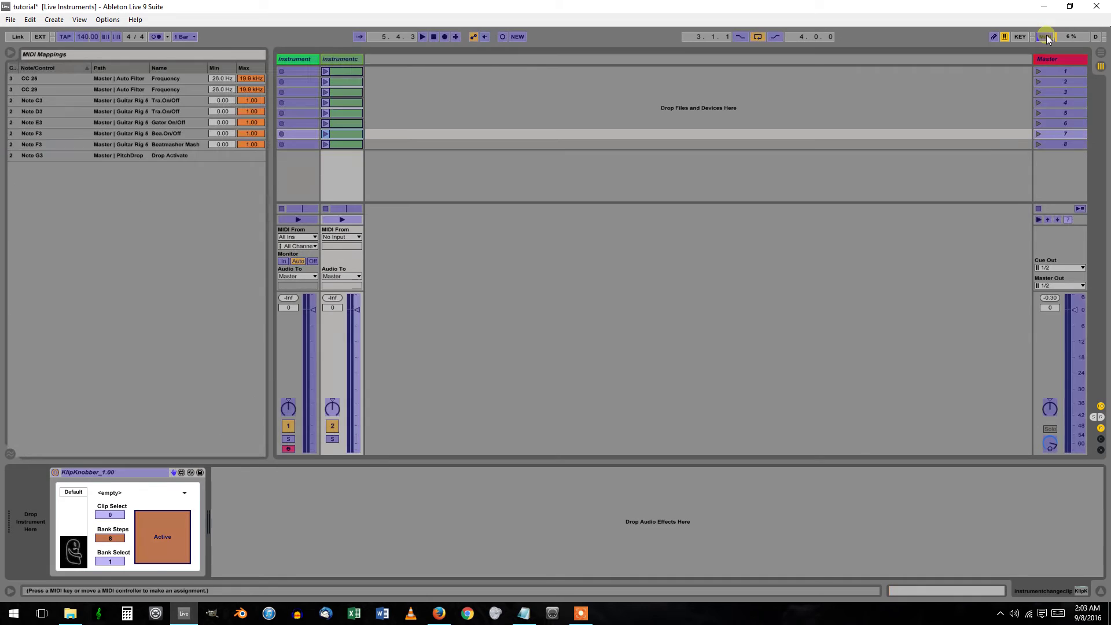
{"action": "left_click", "coordinate": [108, 516]}
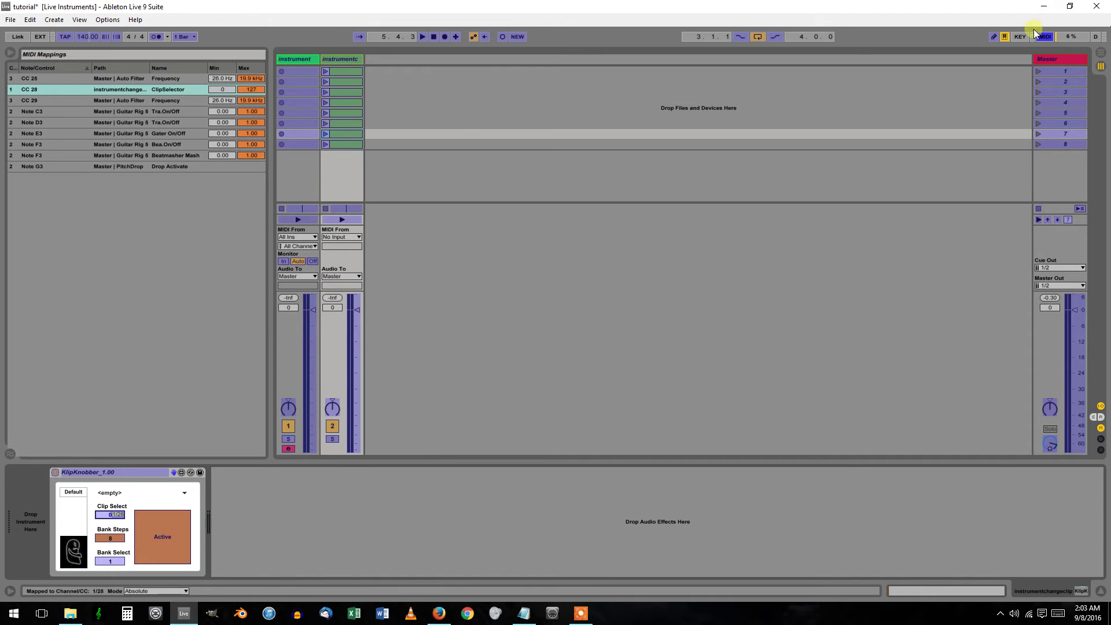
{"action": "left_click", "coordinate": [1046, 37]}
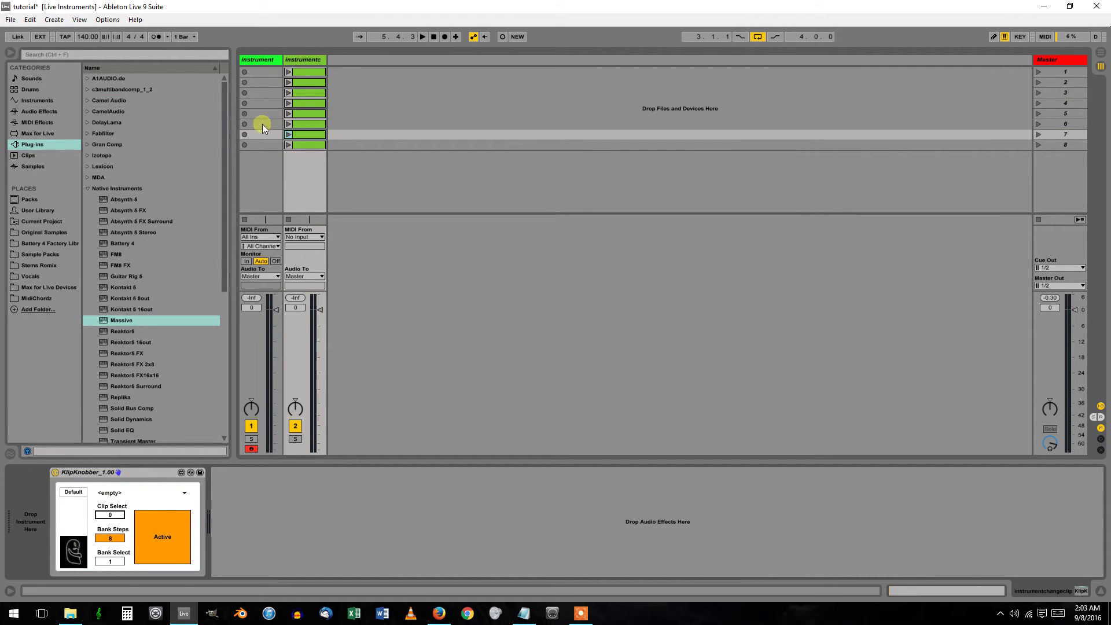
{"action": "left_click", "coordinate": [268, 60]}
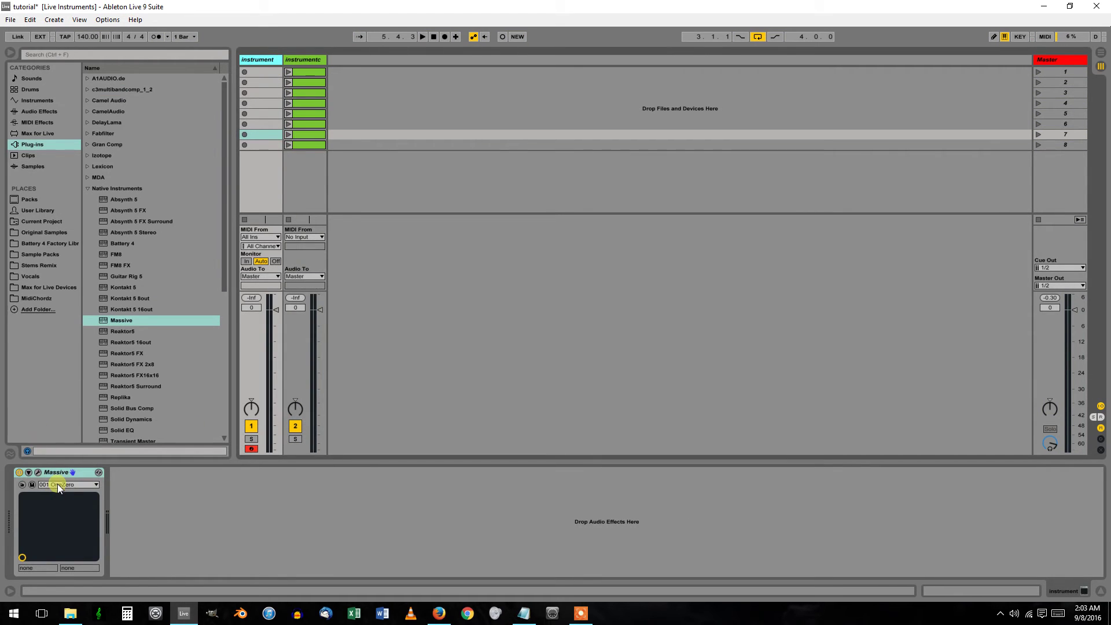
- Insert a third MIDI track and rename it 'midichange'
{"action": "right_click", "coordinate": [366, 59]}
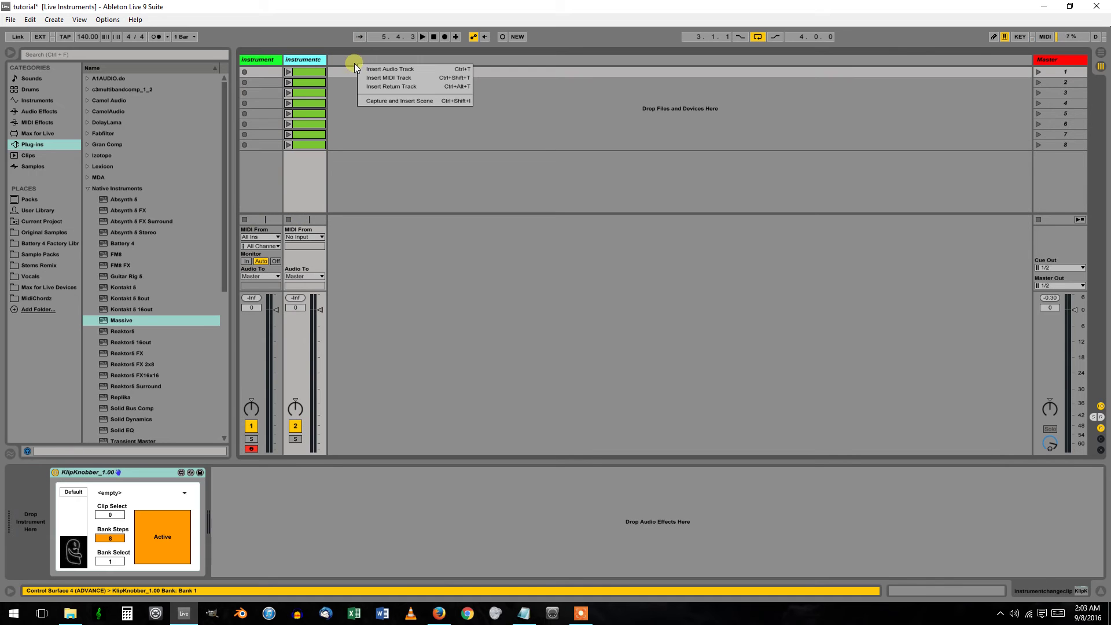
{"action": "left_click", "coordinate": [392, 78]}
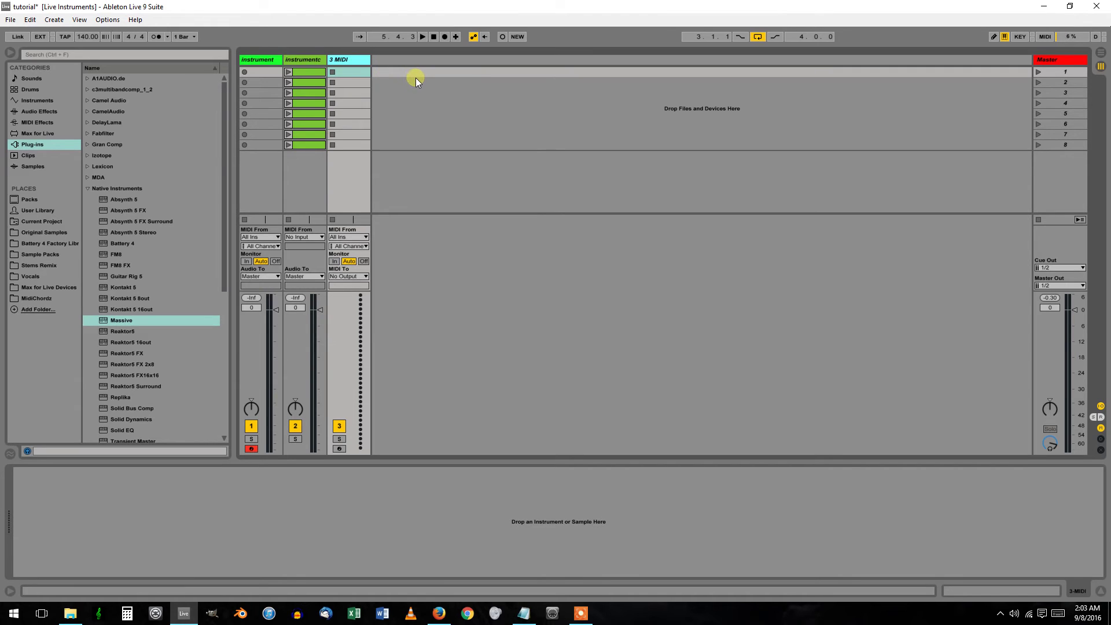
{"action": "key", "text": "ctrl+r"}
{"action": "type", "text": "midichange"}
{"action": "key", "text": "Return"}
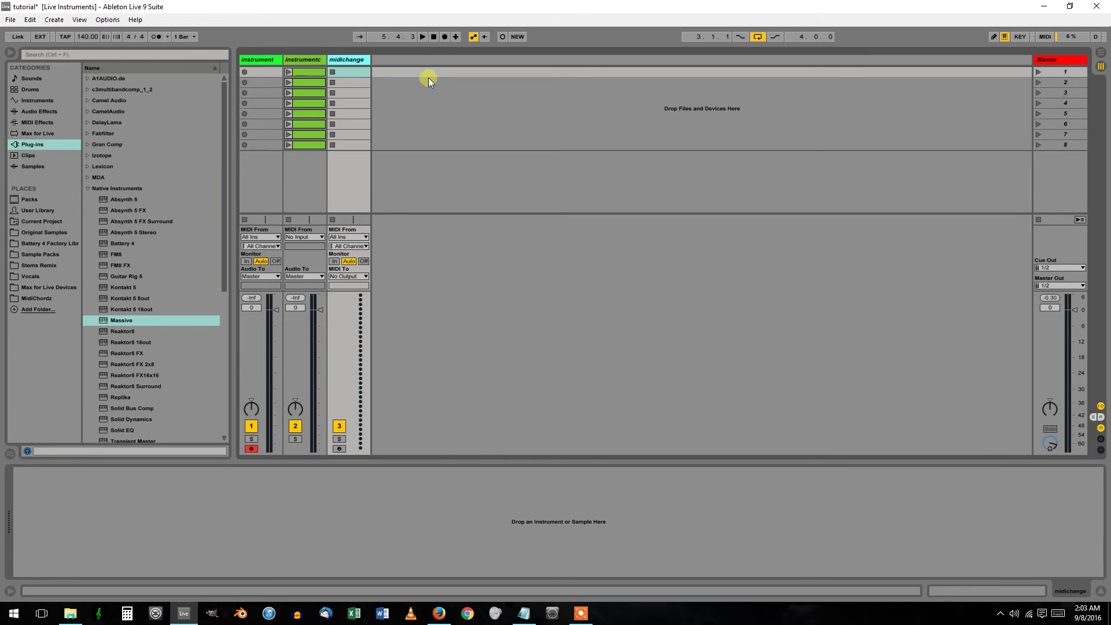
{"action": "left_click", "coordinate": [356, 238]}
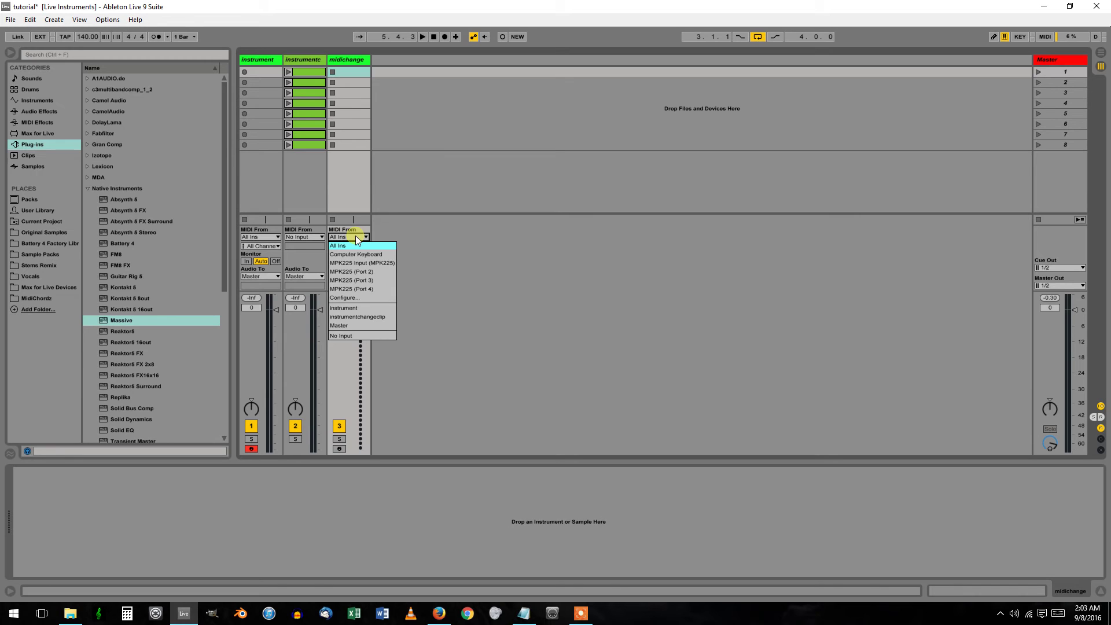
- Route midichange's MIDI From to instrumentchangeclip (Post FX) and MIDI To the Instrument track
{"action": "left_click", "coordinate": [356, 245]}
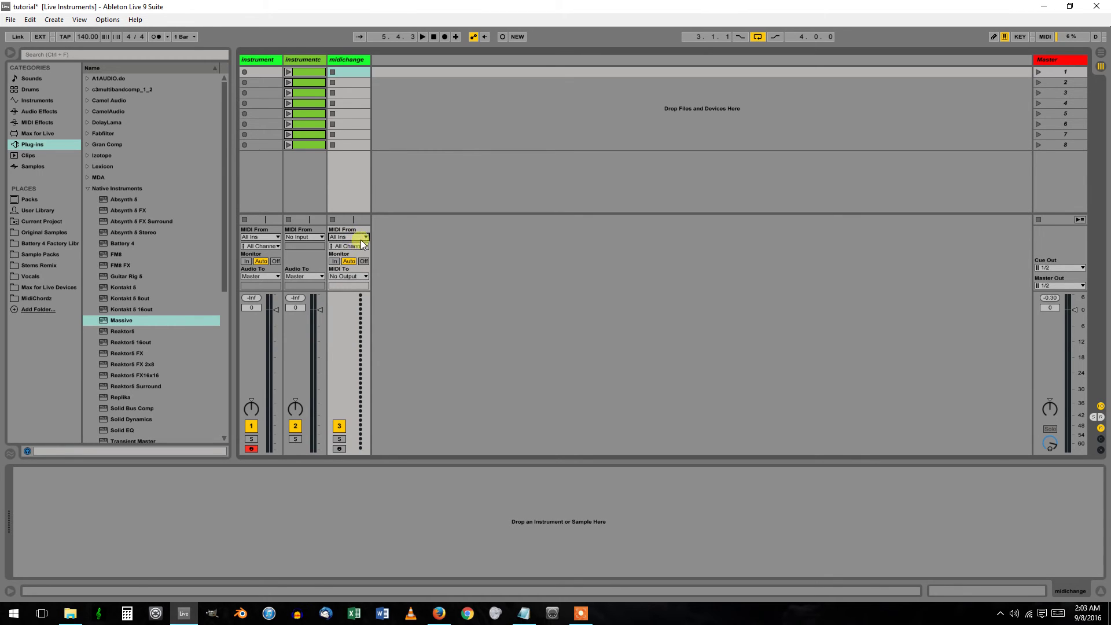
{"action": "left_click", "coordinate": [361, 238]}
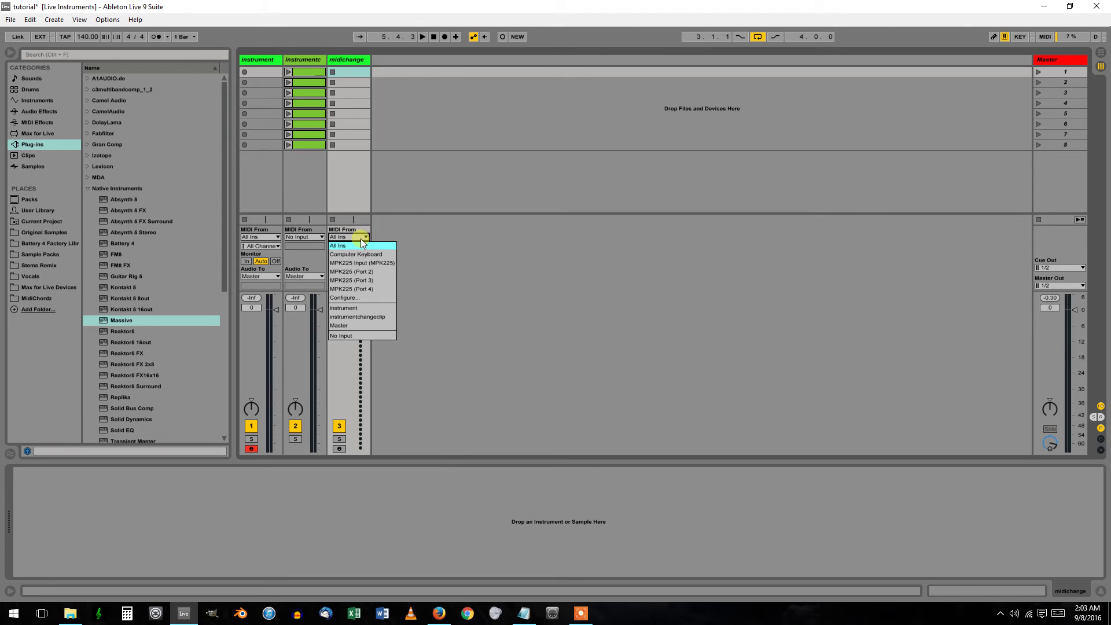
{"action": "left_click", "coordinate": [357, 317]}
{"action": "left_click", "coordinate": [308, 64]}
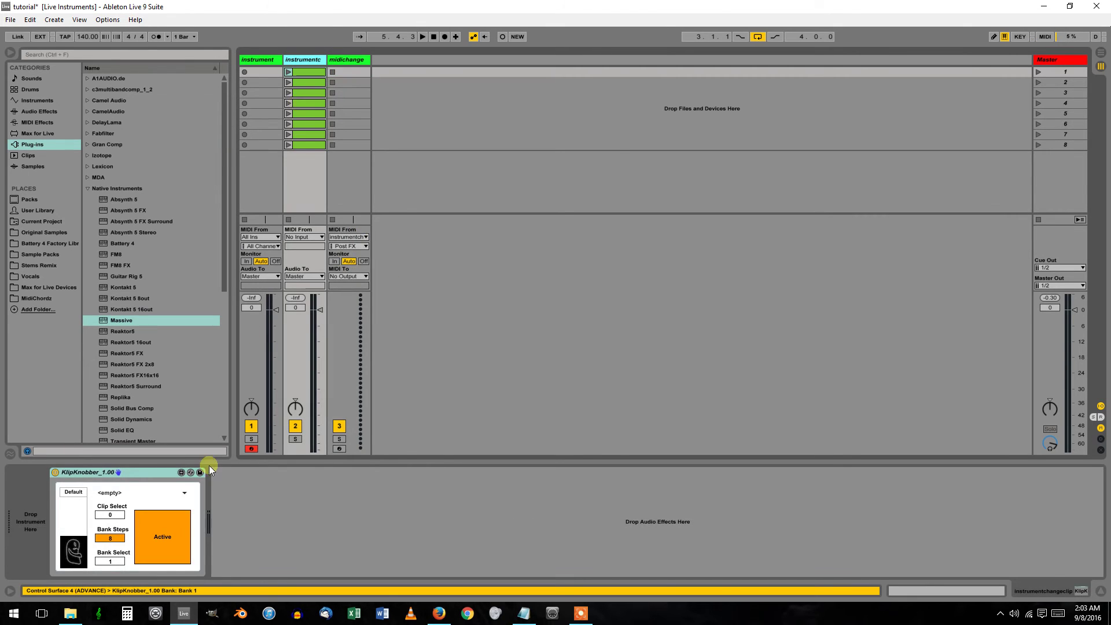
{"action": "left_click", "coordinate": [338, 61]}
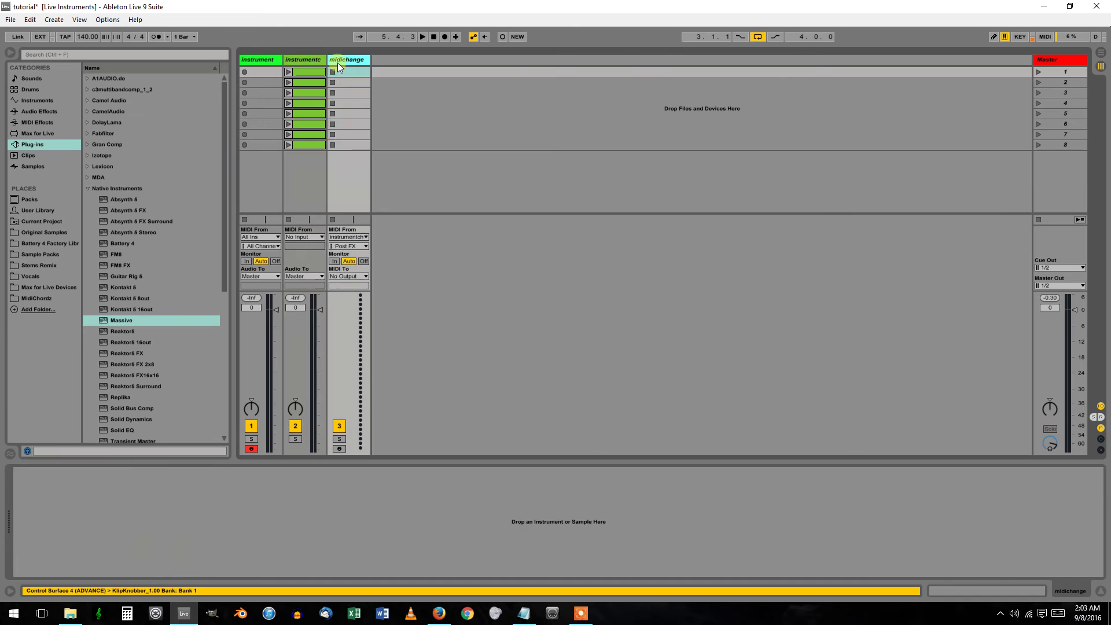
{"action": "left_click", "coordinate": [342, 277]}
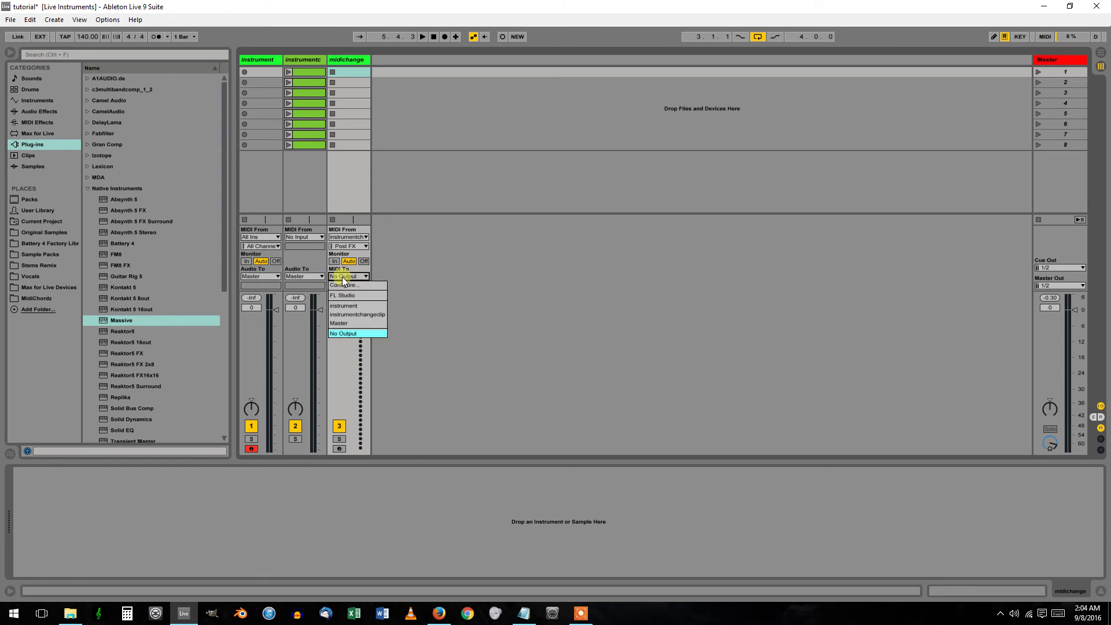
{"action": "left_click", "coordinate": [345, 307]}
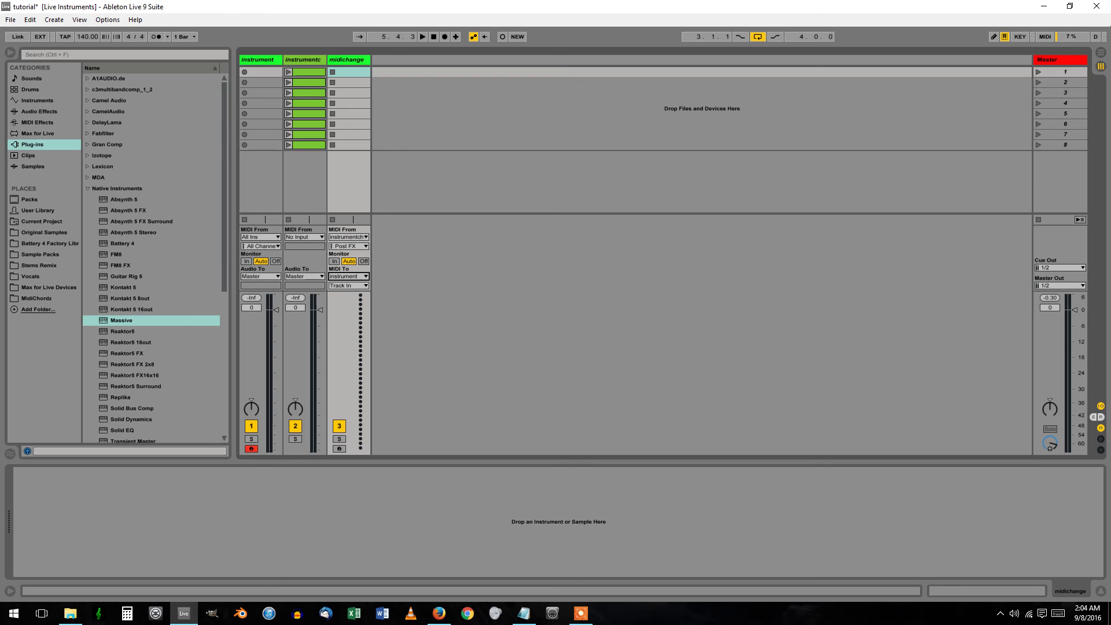
- Set midichange's monitoring to In and play the set to test preset switching
{"action": "left_click", "coordinate": [335, 262]}
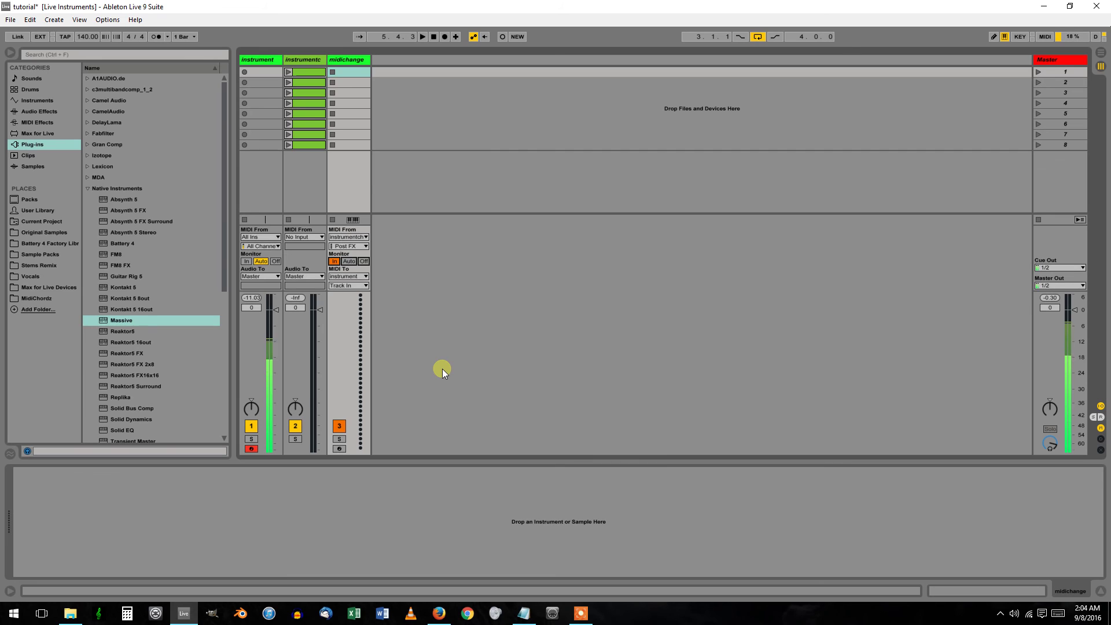
{"action": "key", "text": "space"}
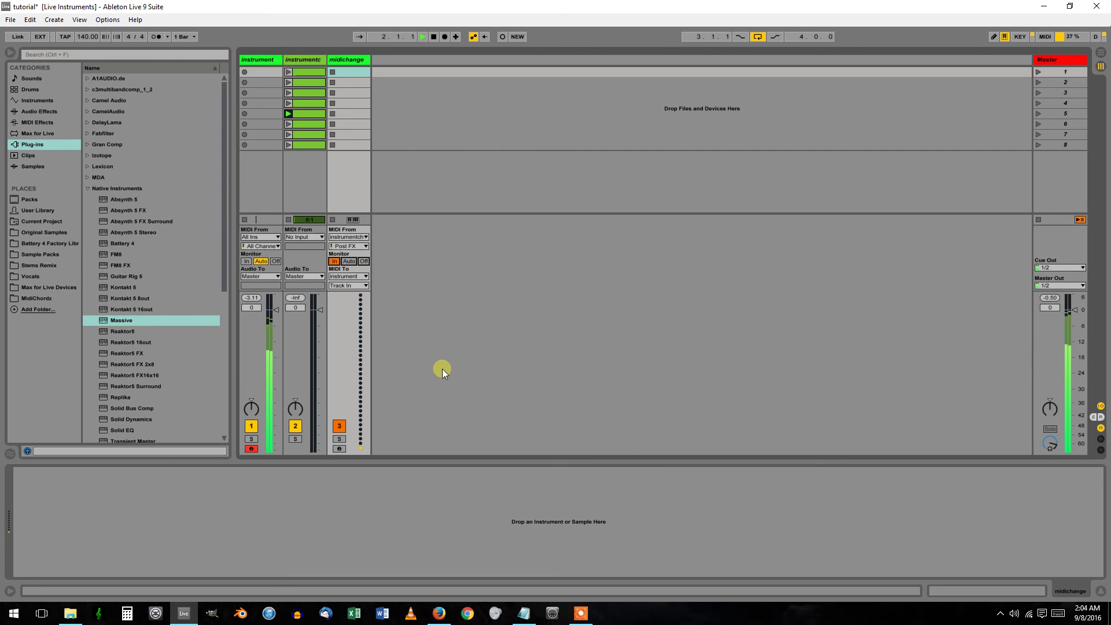